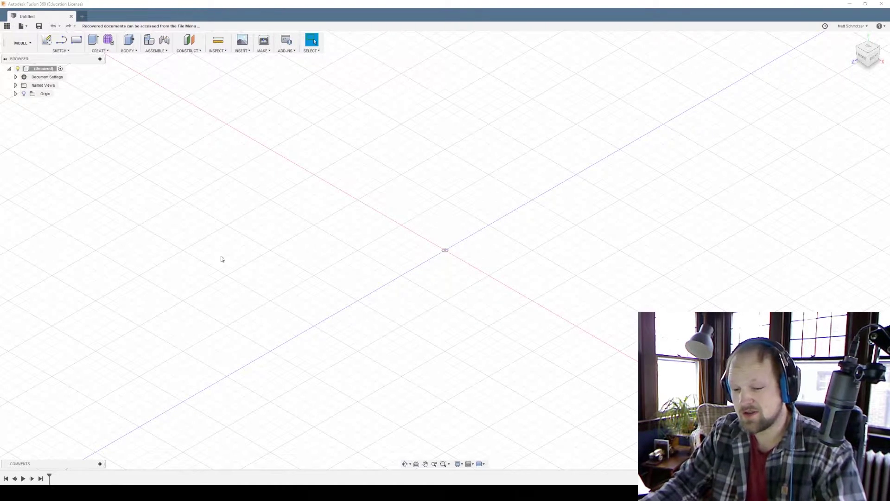
Open the Center coordinates file, review its coordinate rows, then close it.
{"action": "mouse_move", "coordinate": [197, 492]}
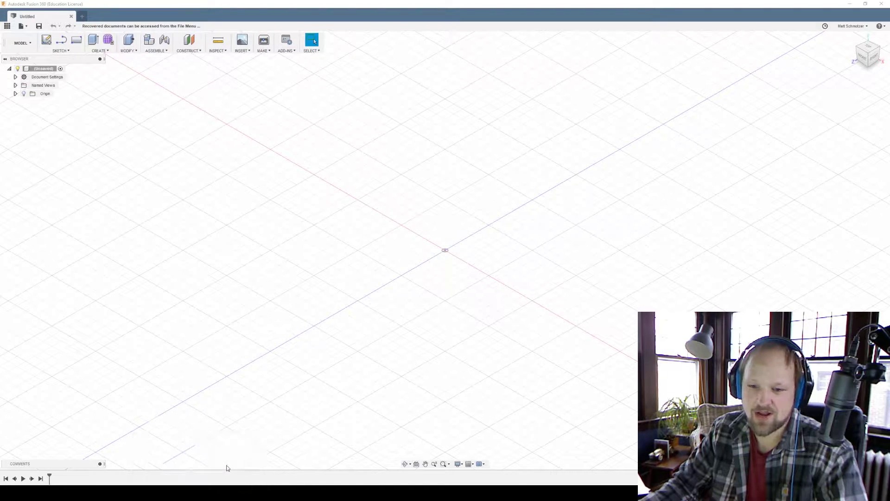
{"action": "left_click", "coordinate": [223, 492]}
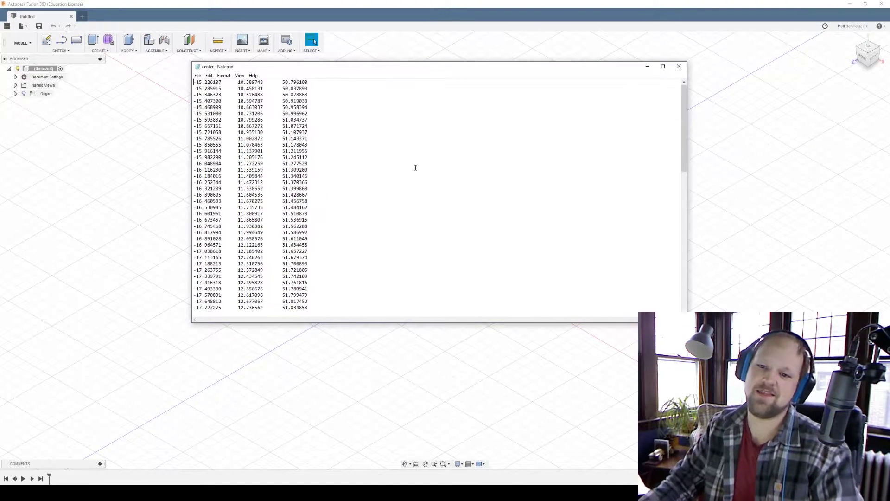
{"action": "left_click", "coordinate": [415, 168]}
{"action": "scroll", "coordinate": [516, 175], "scroll_direction": "down", "scroll_amount": 15}
{"action": "scroll", "coordinate": [377, 231], "scroll_direction": "up", "scroll_amount": 13}
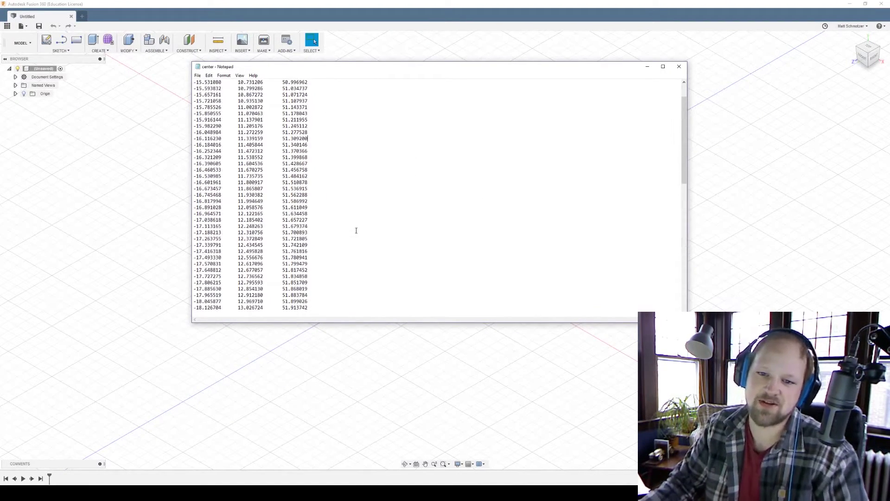
{"action": "scroll", "coordinate": [356, 231], "scroll_direction": "up", "scroll_amount": 2}
{"action": "left_click_drag", "start_coordinate": [214, 69], "coordinate": [255, 70]}
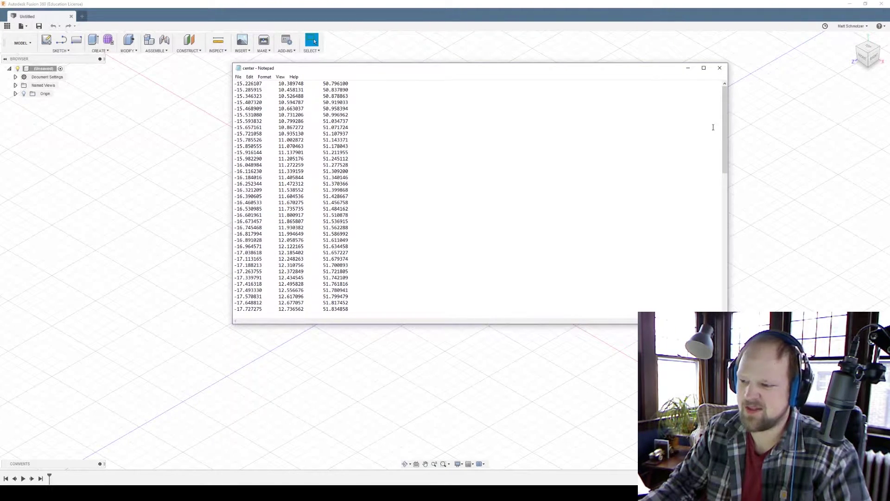
{"action": "left_click_drag", "start_coordinate": [725, 118], "coordinate": [332, 127]}
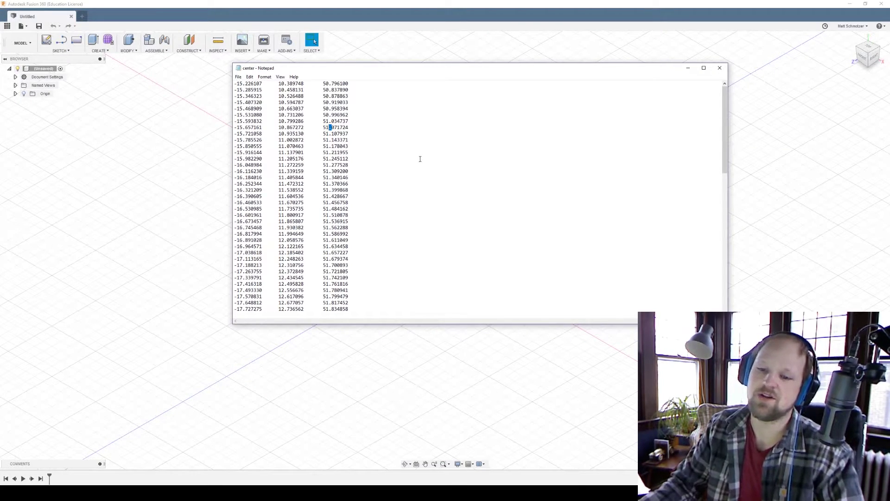
{"action": "left_click", "coordinate": [419, 159]}
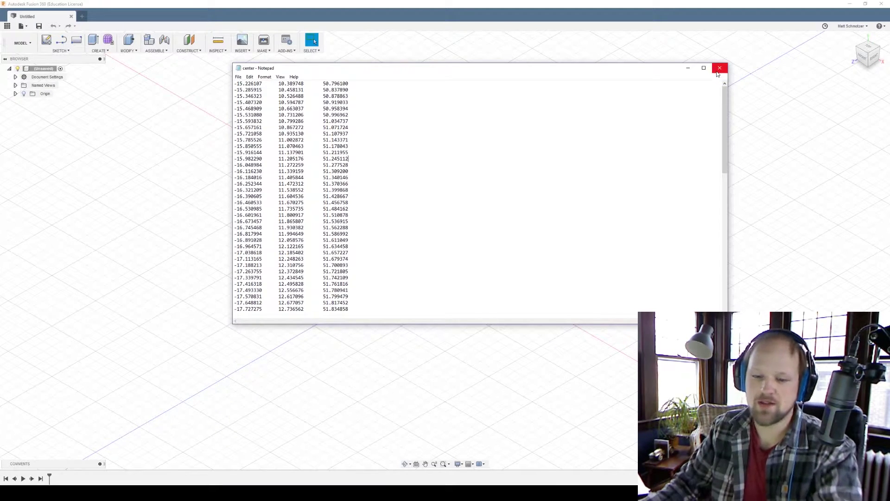
{"action": "left_click", "coordinate": [719, 70]}
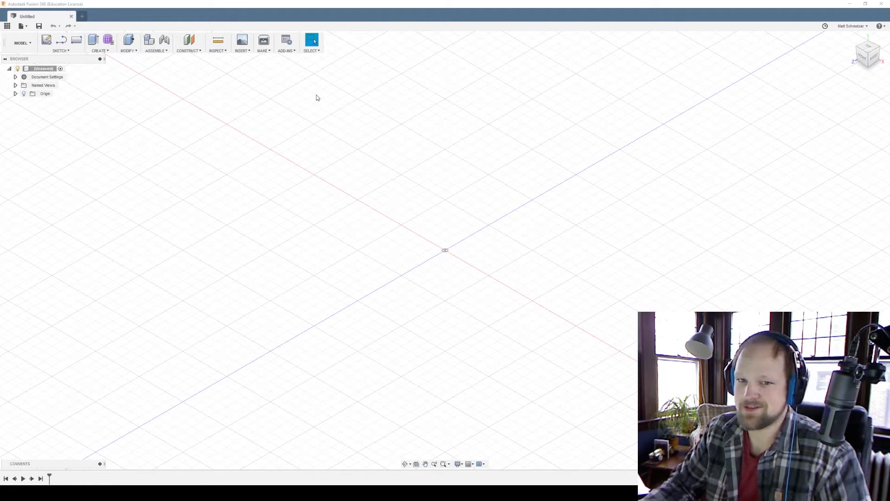
Import Center.csv from the Desktop as a spline using the ImportSplineCSV script.
{"action": "scroll", "coordinate": [415, 195], "scroll_direction": "down", "scroll_amount": 5}
{"action": "scroll", "coordinate": [352, 92], "scroll_direction": "up", "scroll_amount": 5}
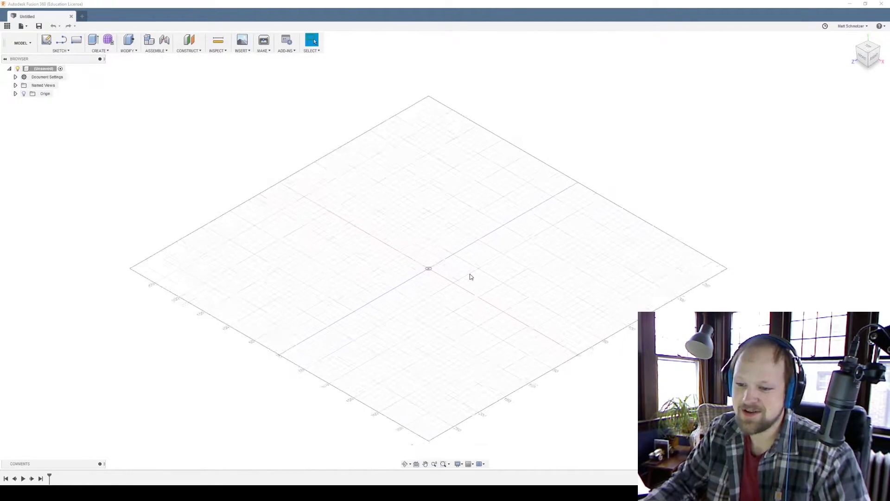
{"action": "left_click", "coordinate": [287, 41]}
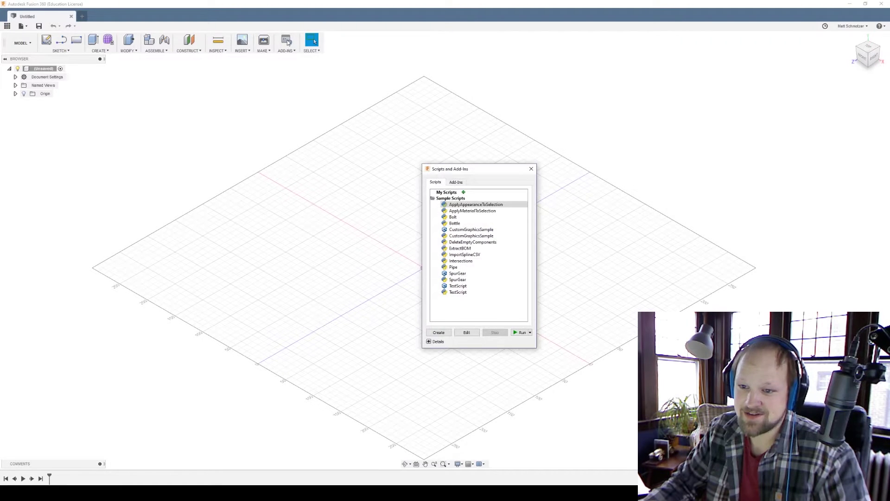
{"action": "left_click", "coordinate": [469, 256]}
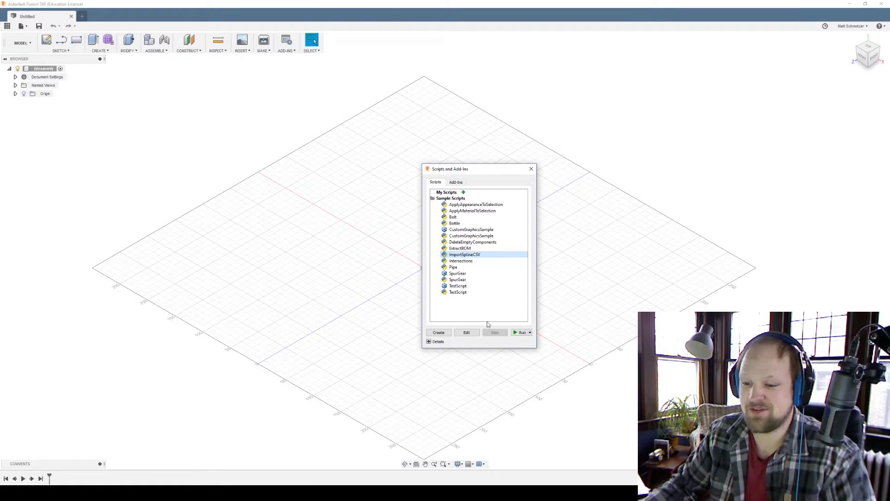
{"action": "left_click", "coordinate": [522, 333]}
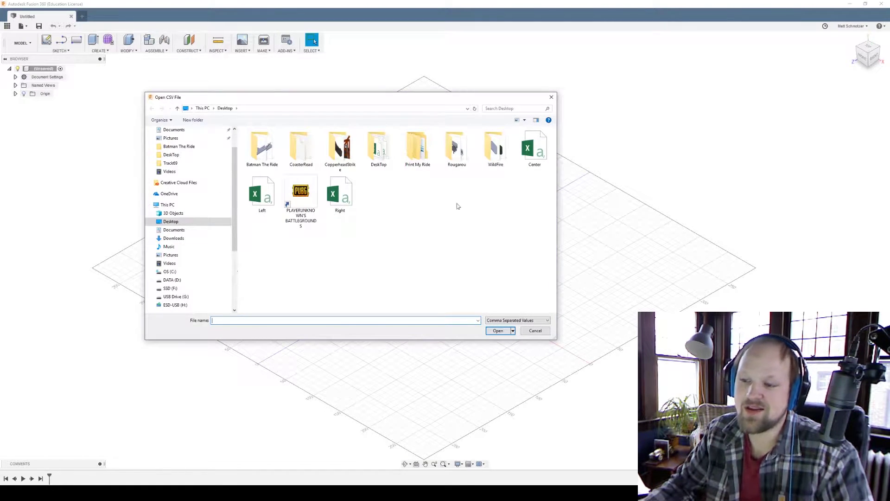
{"action": "left_click", "coordinate": [529, 153]}
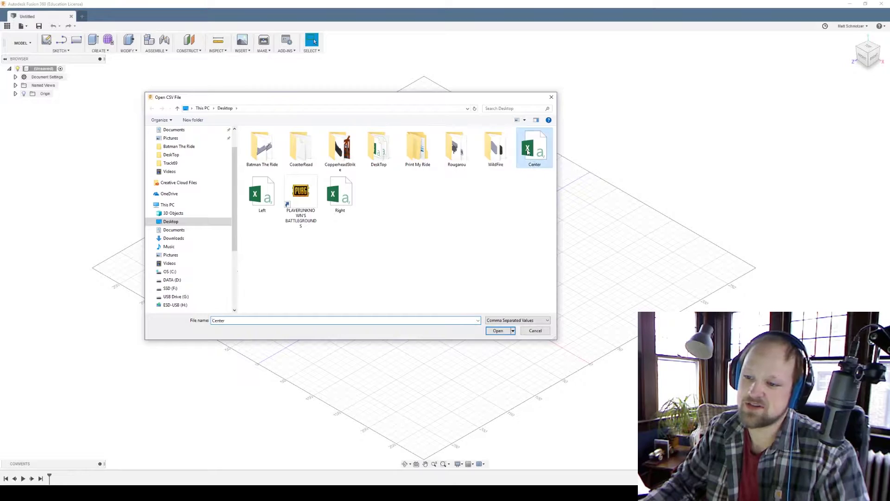
{"action": "left_click", "coordinate": [498, 331]}
{"action": "scroll", "coordinate": [499, 334], "scroll_direction": "up", "scroll_amount": 5}
Import Left.csv as a second spline with the ImportSplineCSV script.
{"action": "scroll", "coordinate": [475, 303], "scroll_direction": "down", "scroll_amount": 8}
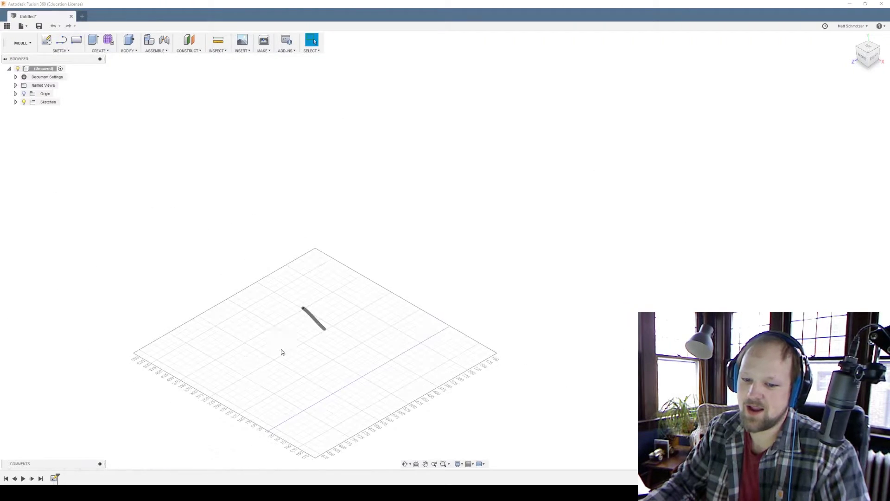
{"action": "scroll", "coordinate": [283, 352], "scroll_direction": "up", "scroll_amount": 4}
{"action": "scroll", "coordinate": [302, 291], "scroll_direction": "up", "scroll_amount": 6}
{"action": "scroll", "coordinate": [308, 310], "scroll_direction": "down", "scroll_amount": 6}
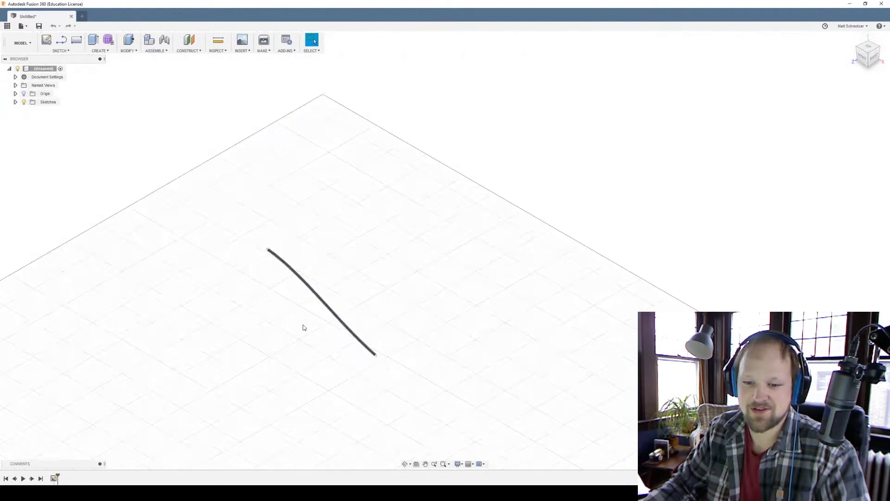
{"action": "scroll", "coordinate": [129, 370], "scroll_direction": "down", "scroll_amount": 3}
{"action": "scroll", "coordinate": [388, 288], "scroll_direction": "up", "scroll_amount": 4}
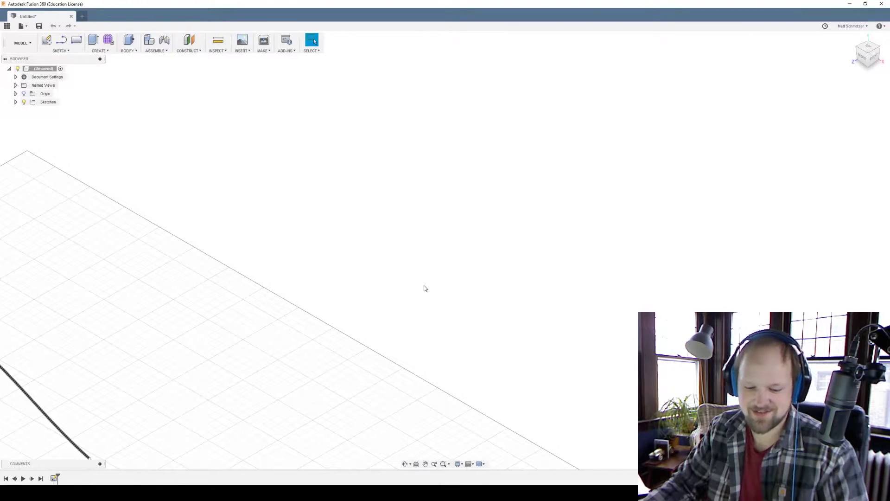
{"action": "middle_click_drag", "start_coordinate": [342, 294], "coordinate": [782, 137]}
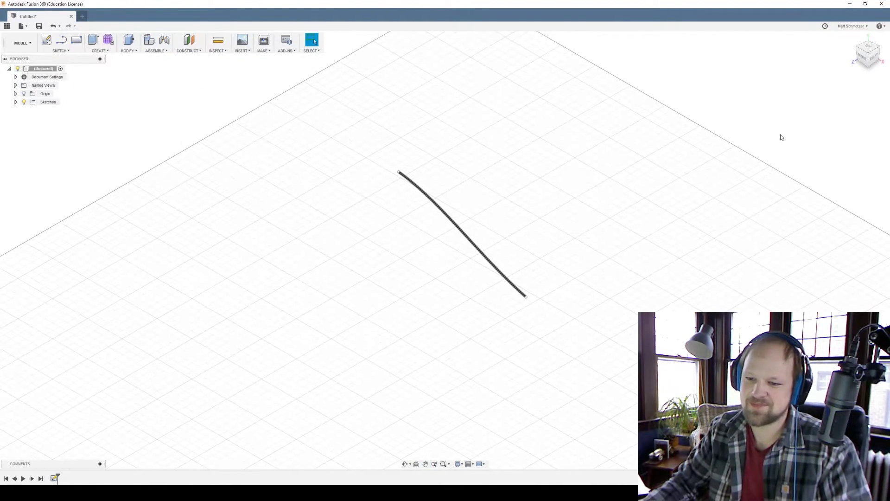
{"action": "left_click", "coordinate": [287, 40]}
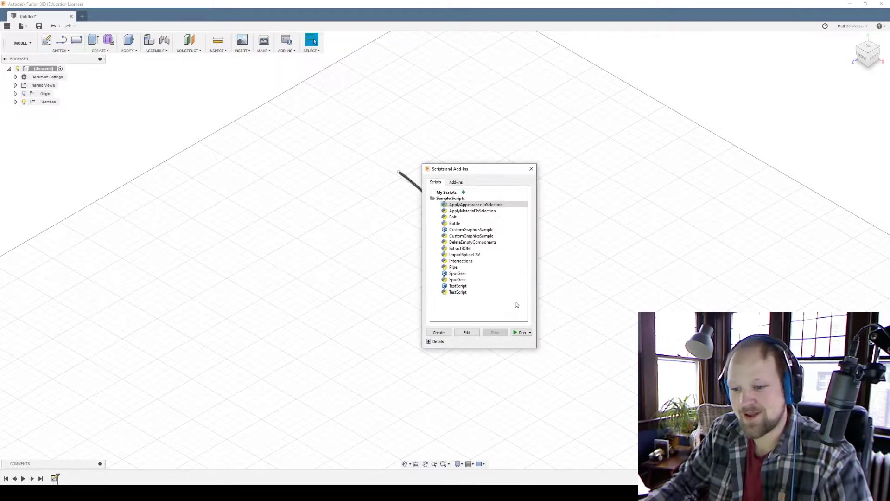
{"action": "left_click", "coordinate": [463, 255]}
{"action": "left_click", "coordinate": [521, 333]}
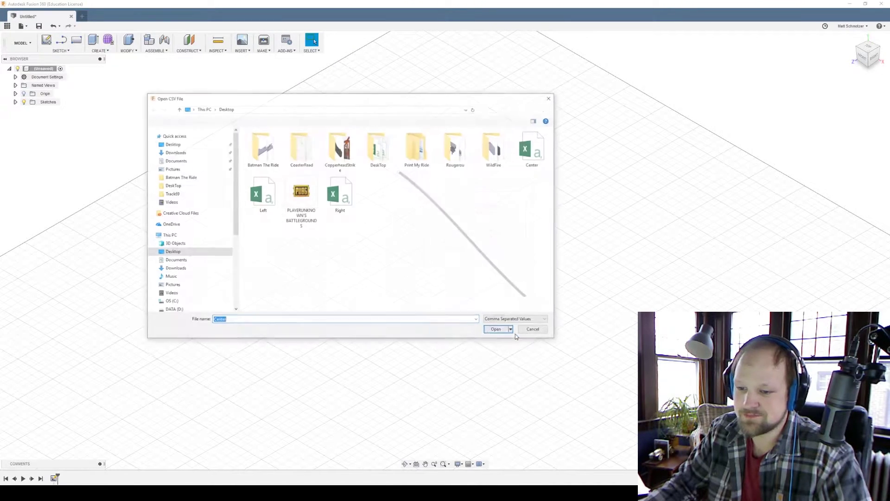
{"action": "left_click", "coordinate": [262, 194]}
{"action": "left_click", "coordinate": [499, 331]}
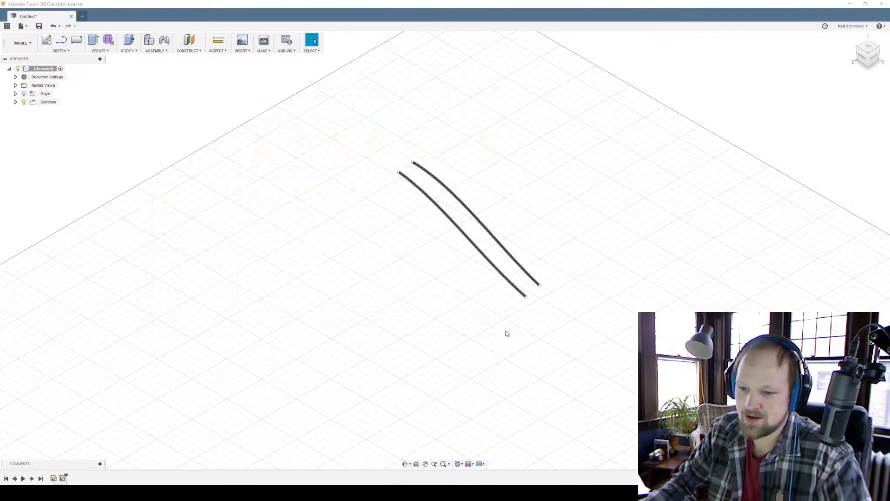
Import Right.csv as a third spline with the same script.
{"action": "left_click", "coordinate": [287, 42]}
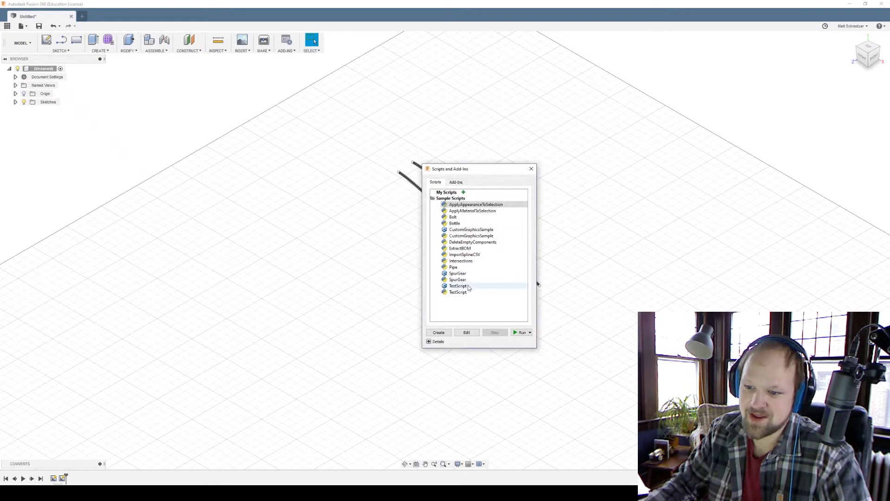
{"action": "left_click", "coordinate": [519, 332]}
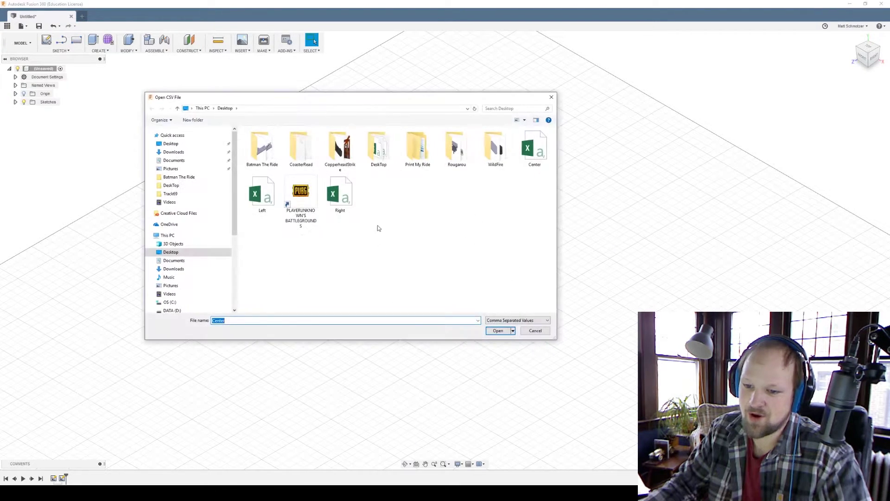
{"action": "left_click", "coordinate": [340, 194]}
{"action": "left_click", "coordinate": [494, 327]}
{"action": "scroll", "coordinate": [462, 248], "scroll_direction": "up", "scroll_amount": 5}
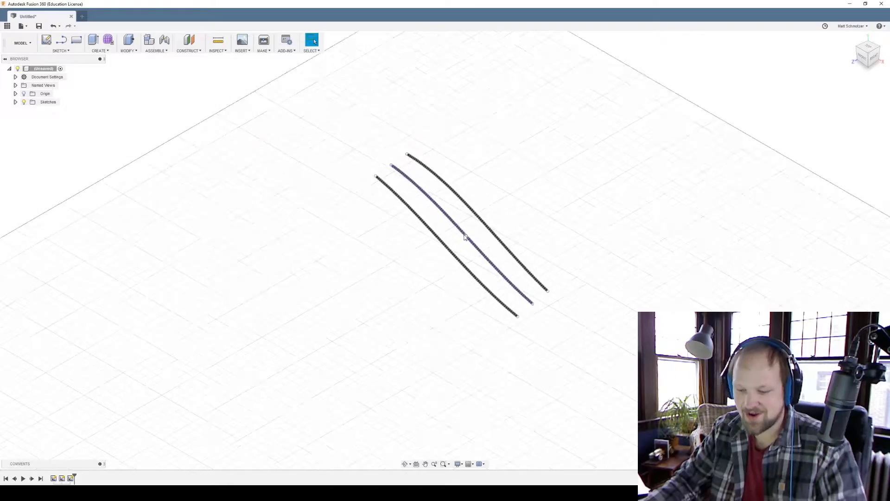
{"action": "middle_click_drag", "start_coordinate": [459, 244], "coordinate": [452, 227], "text": "shift"}
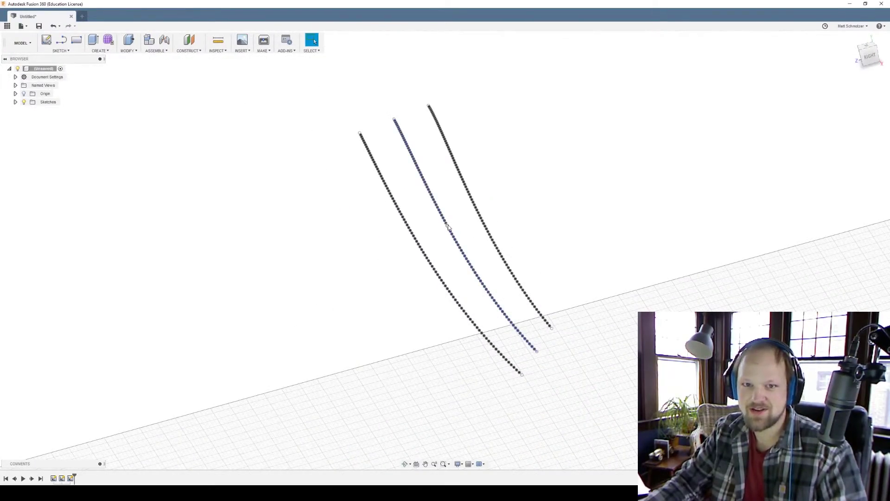
{"action": "scroll", "coordinate": [427, 294], "scroll_direction": "down", "scroll_amount": 5}
{"action": "scroll", "coordinate": [419, 254], "scroll_direction": "up", "scroll_amount": 5}
{"action": "scroll", "coordinate": [481, 260], "scroll_direction": "up", "scroll_amount": 2}
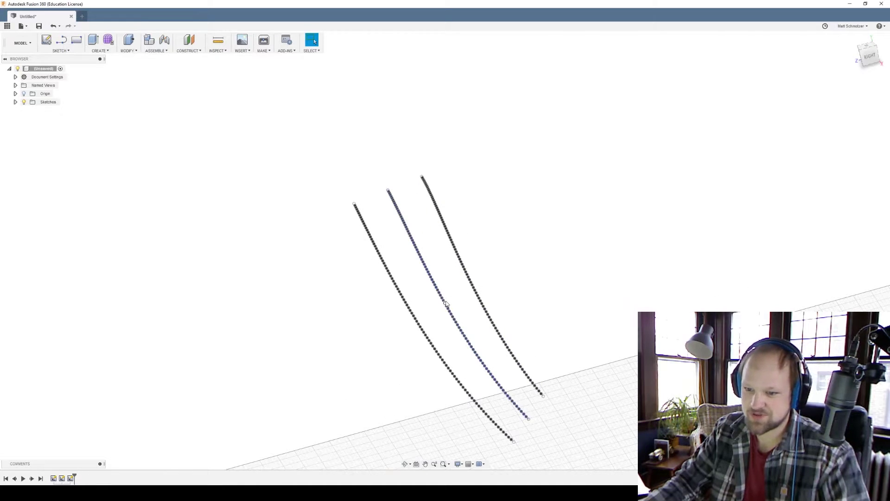
{"action": "middle_click_drag", "start_coordinate": [448, 301], "coordinate": [447, 246]}
{"action": "scroll", "coordinate": [498, 312], "scroll_direction": "down", "scroll_amount": 3}
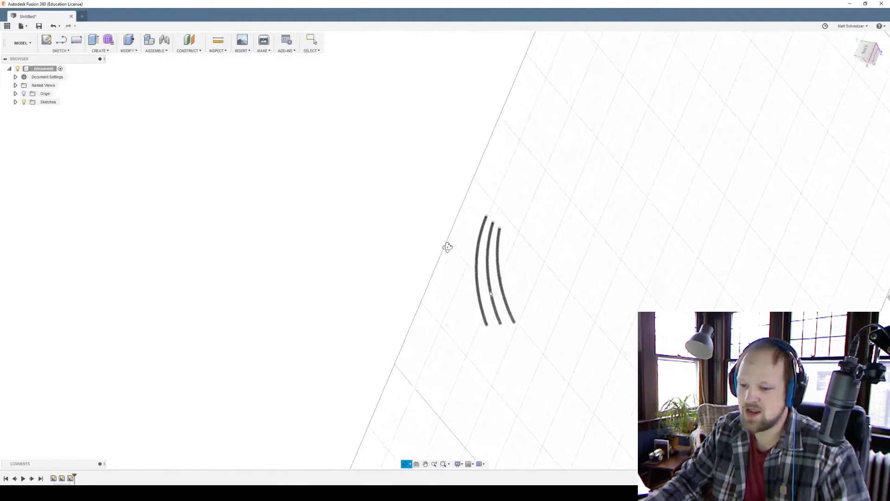
{"action": "scroll", "coordinate": [439, 299], "scroll_direction": "up", "scroll_amount": 6}
{"action": "middle_click_drag", "start_coordinate": [469, 297], "coordinate": [480, 274], "text": "shift"}
{"action": "scroll", "coordinate": [477, 287], "scroll_direction": "down", "scroll_amount": 4}
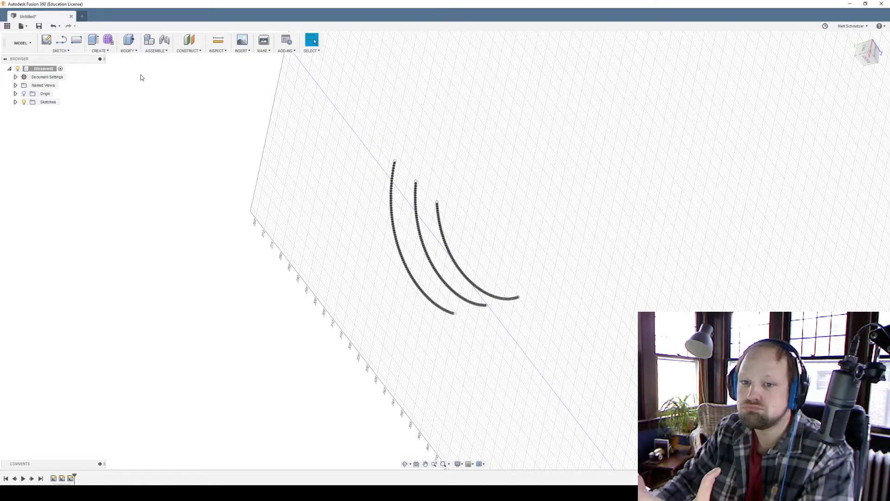
Add a Plane Along Path on the middle spline at distance 0.00, its start point.
{"action": "left_click", "coordinate": [189, 51]}
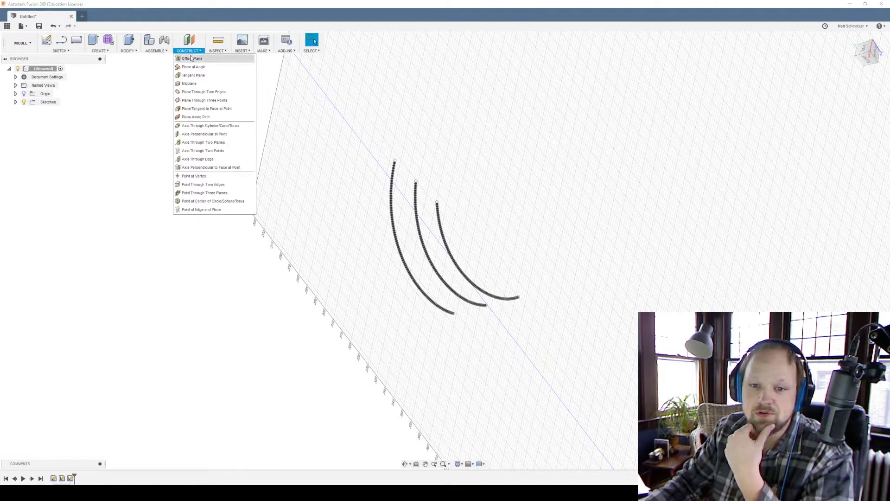
{"action": "left_click", "coordinate": [198, 117]}
{"action": "left_click", "coordinate": [458, 295]}
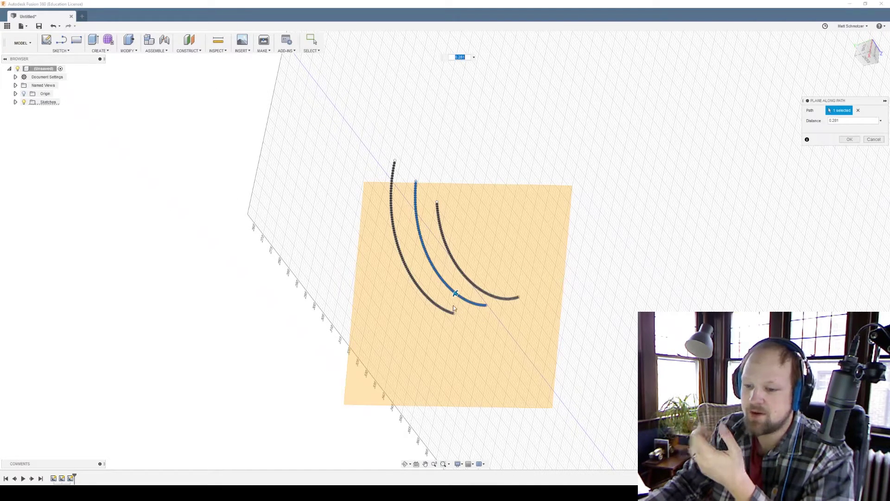
{"action": "left_click_drag", "start_coordinate": [456, 295], "coordinate": [484, 305]}
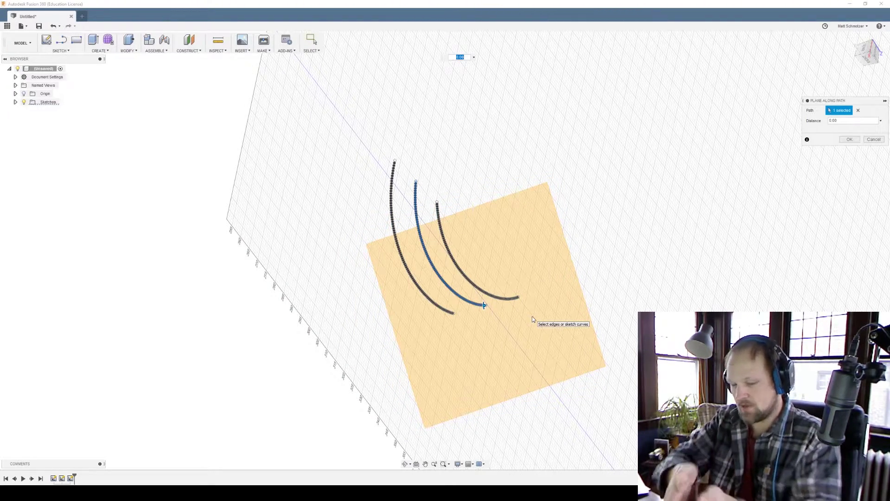
{"action": "left_click", "coordinate": [848, 139]}
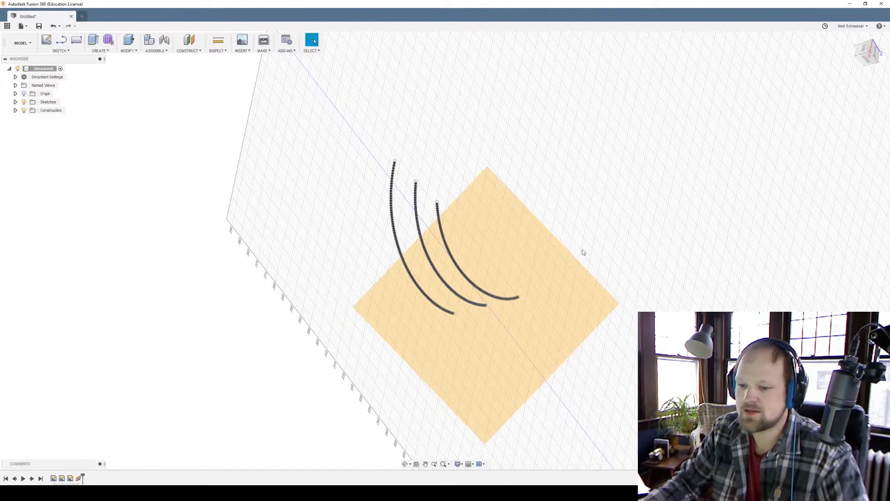
Sketch on the construction plane with lines linking the top, middle and bottom spline ends.
{"action": "left_click", "coordinate": [62, 39]}
{"action": "left_click", "coordinate": [520, 308]}
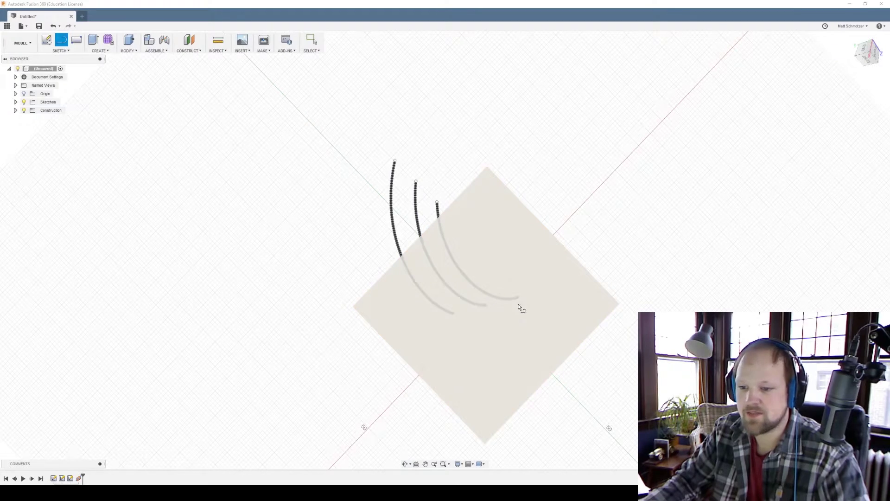
{"action": "left_click", "coordinate": [522, 248]}
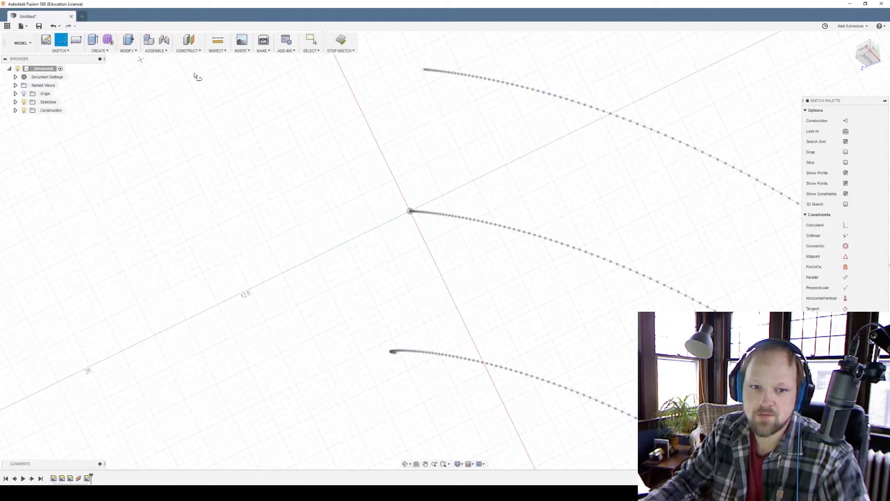
{"action": "left_click", "coordinate": [60, 51]}
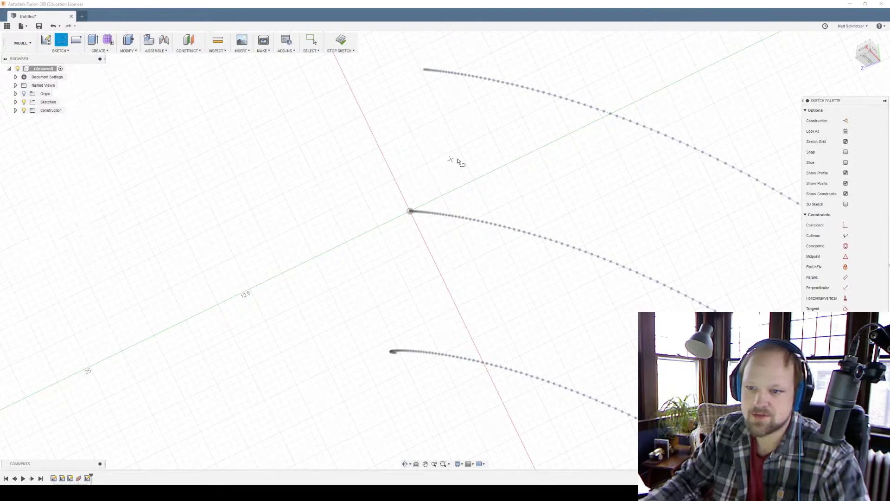
{"action": "left_click", "coordinate": [423, 71]}
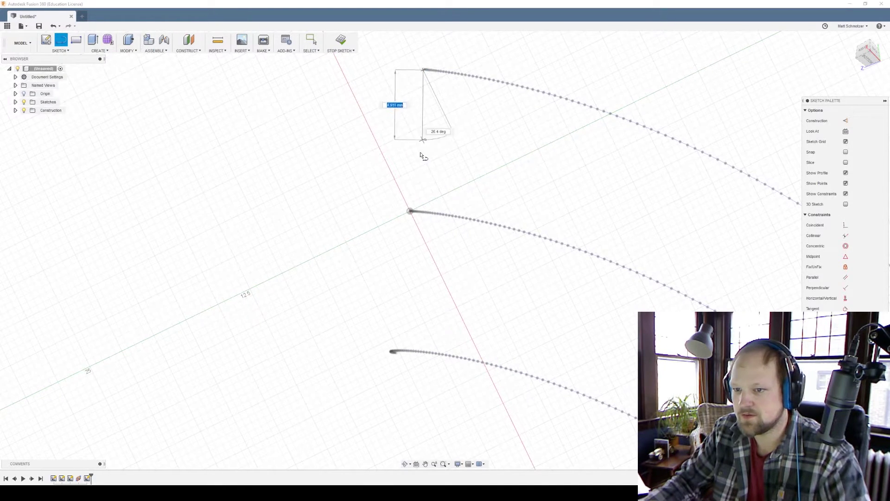
{"action": "left_click", "coordinate": [410, 212]}
{"action": "key", "text": "Escape"}
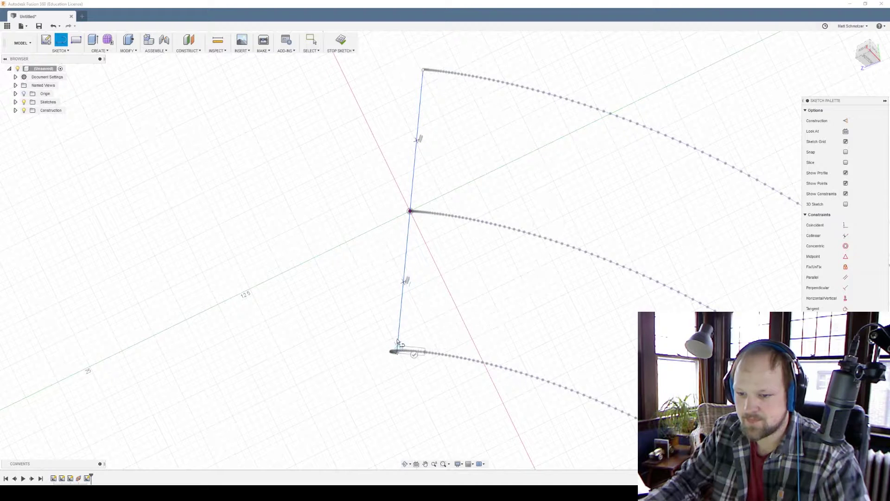
{"action": "scroll", "coordinate": [434, 250], "scroll_direction": "down", "scroll_amount": 2}
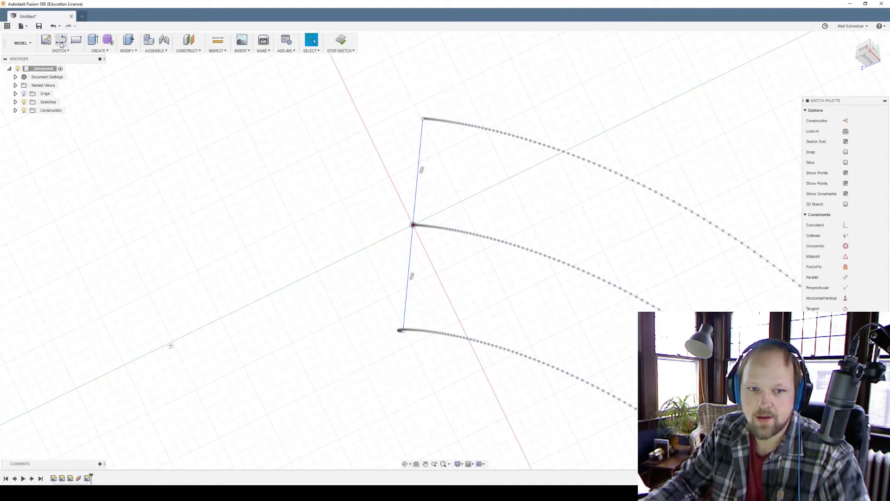
Draw a line from the middle spline's end and a circle centred on its free end.
{"action": "key", "text": "l"}
{"action": "left_click", "coordinate": [413, 225]}
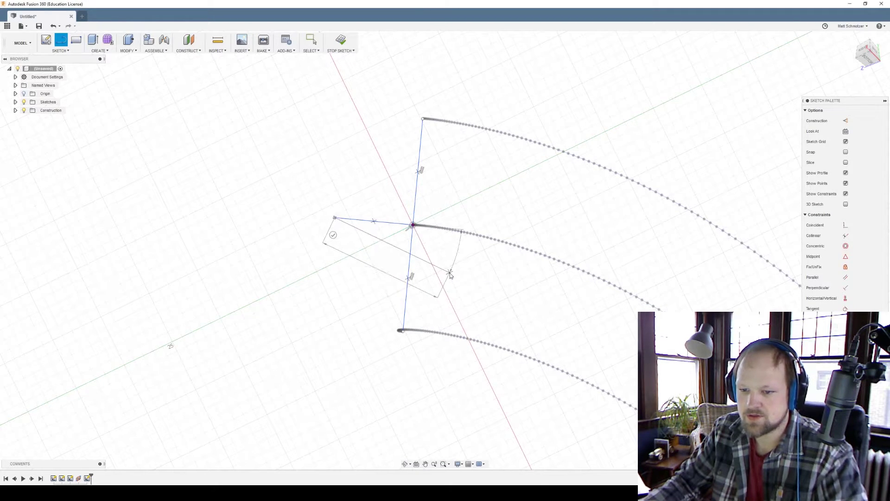
{"action": "key", "text": "Escape"}
{"action": "key", "text": "c"}
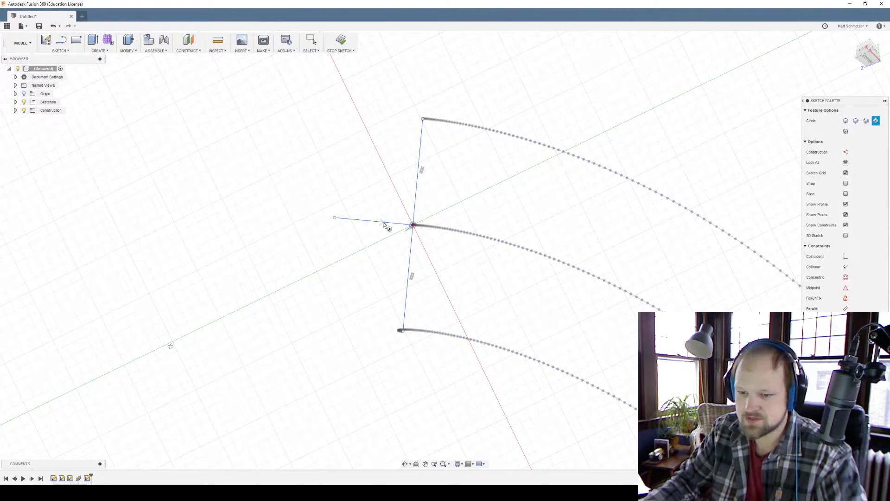
{"action": "left_click", "coordinate": [334, 218]}
{"action": "left_click", "coordinate": [341, 178]}
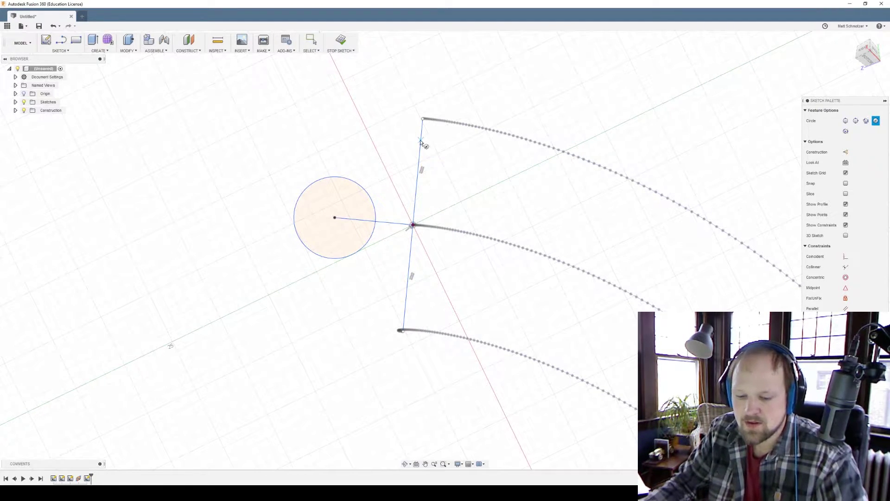
{"action": "key", "text": "Escape"}
Convert the connecting lines to construction lines and finish the sketch.
{"action": "left_click_drag", "start_coordinate": [479, 99], "coordinate": [386, 349]}
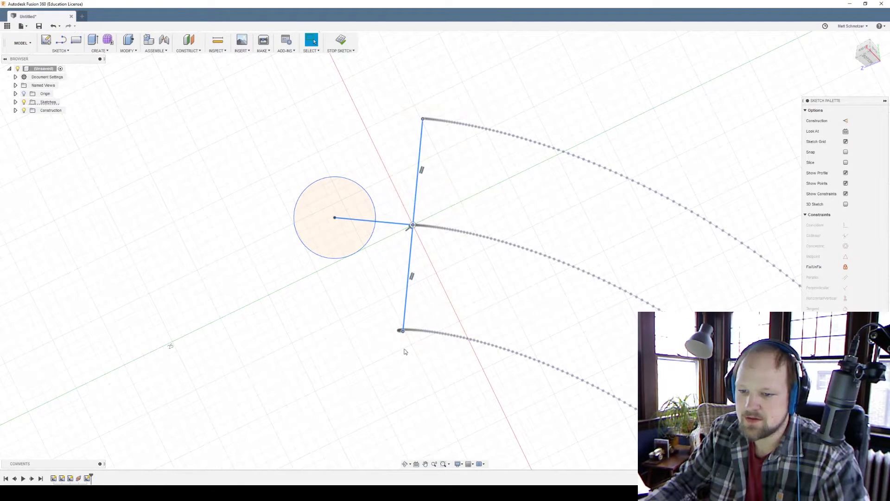
{"action": "left_click", "coordinate": [846, 122]}
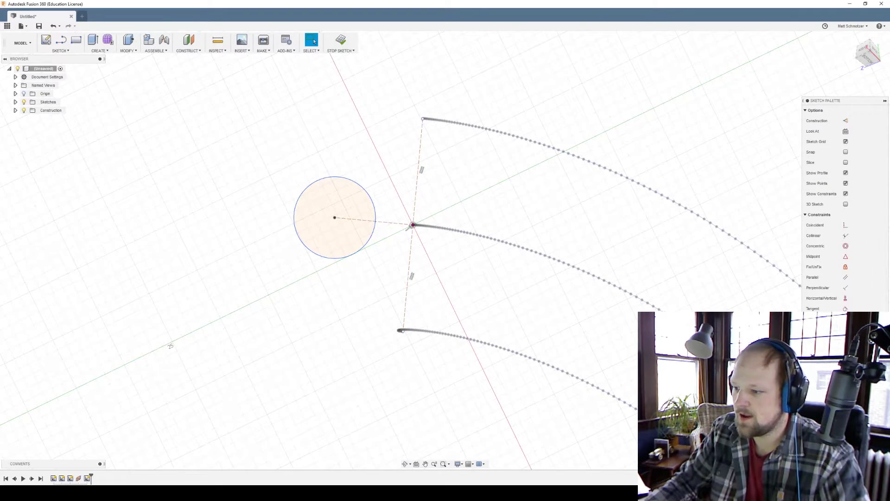
{"action": "right_click_drag", "start_coordinate": [410, 227], "coordinate": [480, 283]}
{"action": "mouse_move", "coordinate": [479, 283]}
{"action": "middle_mouse_down", "text": "shift"}
{"action": "mouse_move", "coordinate": [410, 195]}
{"action": "mouse_move", "coordinate": [344, 321]}
{"action": "middle_mouse_up", "text": "shift"}
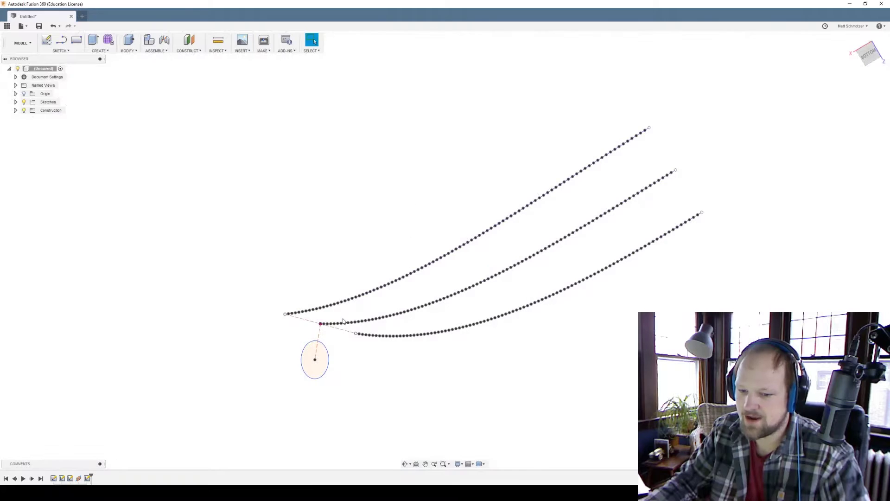
Set up a Sweep of the circle along the middle spline, type Path + Guide Rail.
{"action": "left_click", "coordinate": [100, 50]}
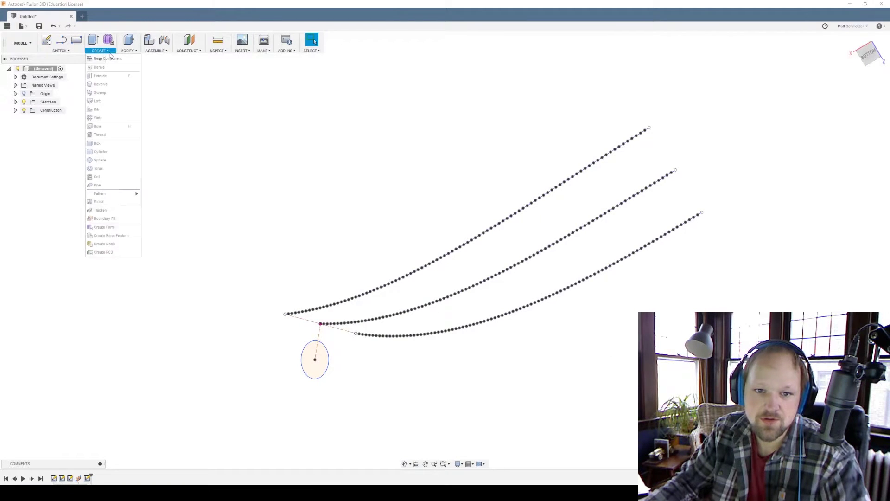
{"action": "left_click", "coordinate": [111, 94]}
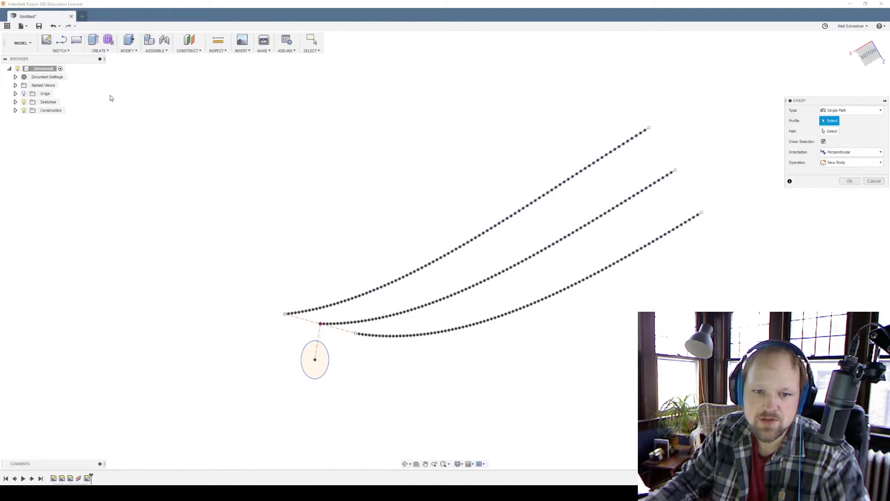
{"action": "left_click", "coordinate": [841, 110]}
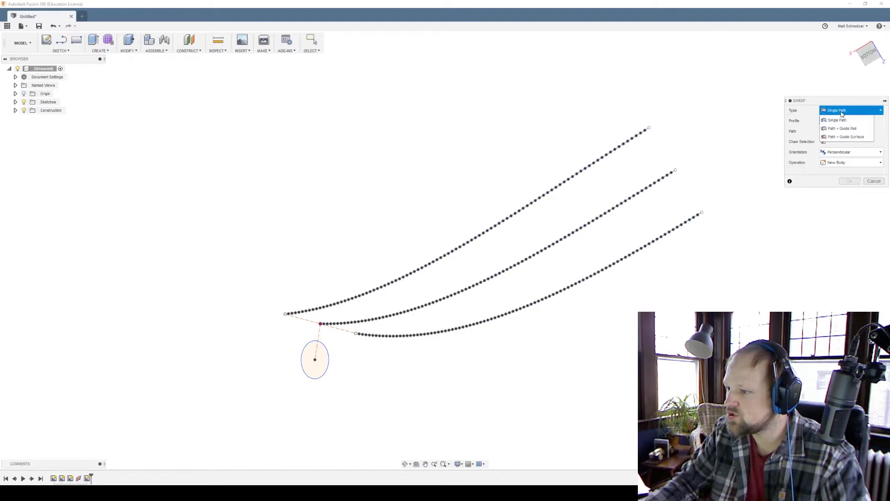
{"action": "left_click", "coordinate": [838, 120]}
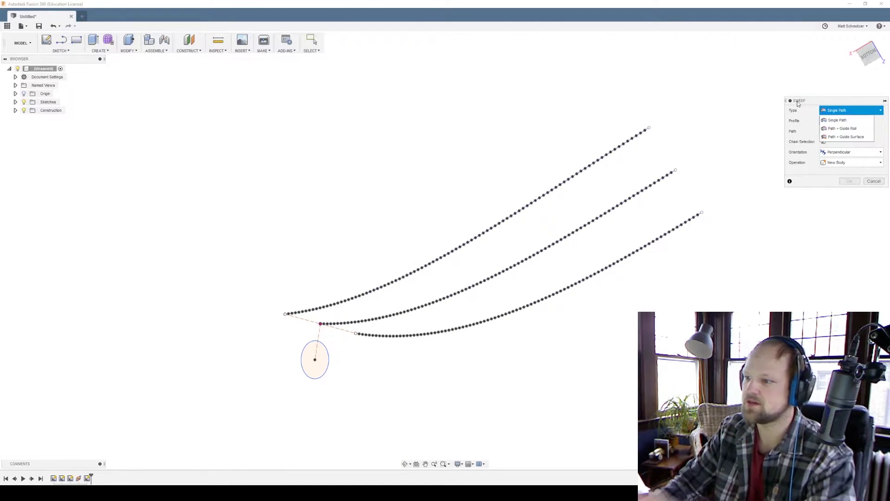
{"action": "left_click", "coordinate": [327, 360]}
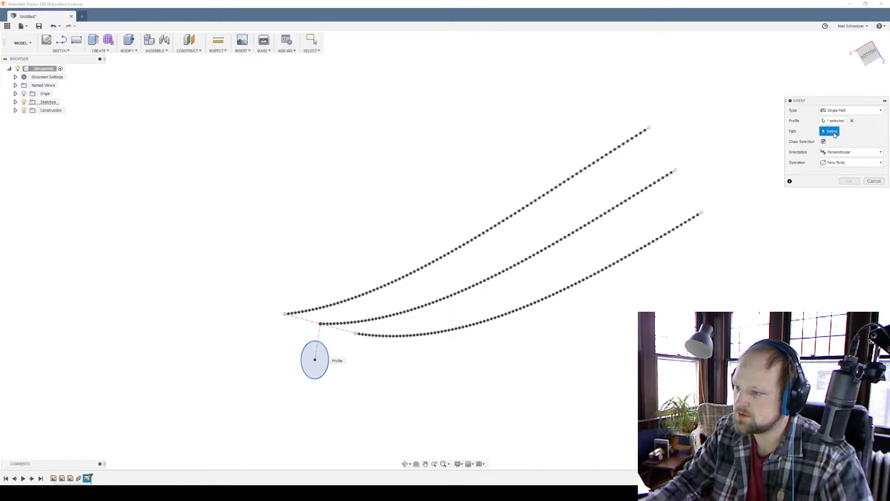
{"action": "left_click", "coordinate": [513, 265]}
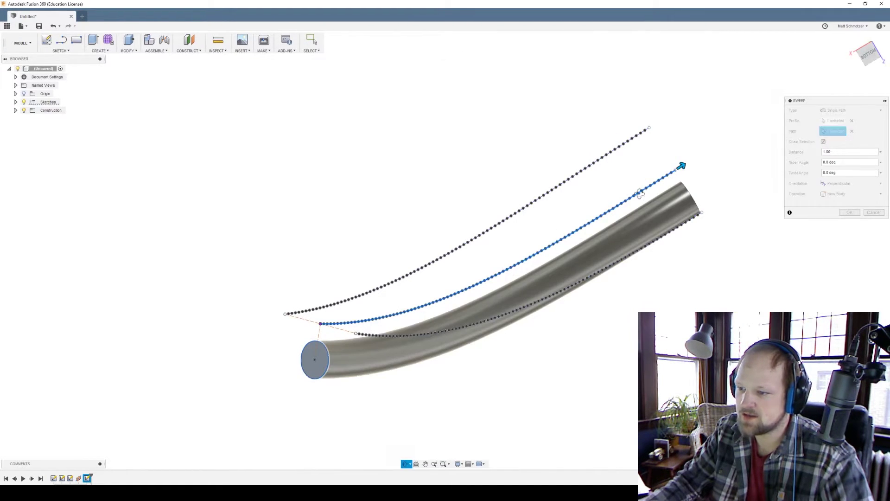
{"action": "middle_click_drag", "start_coordinate": [517, 268], "coordinate": [552, 261], "text": "shift"}
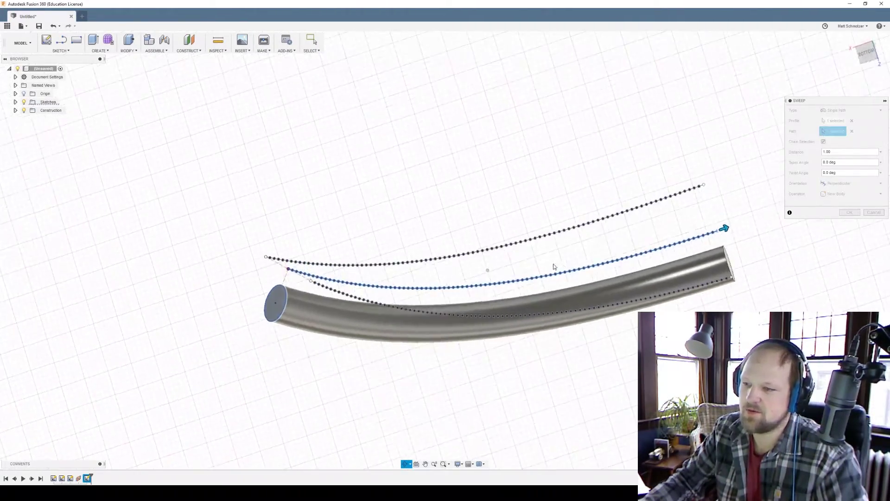
{"action": "left_click", "coordinate": [841, 111]}
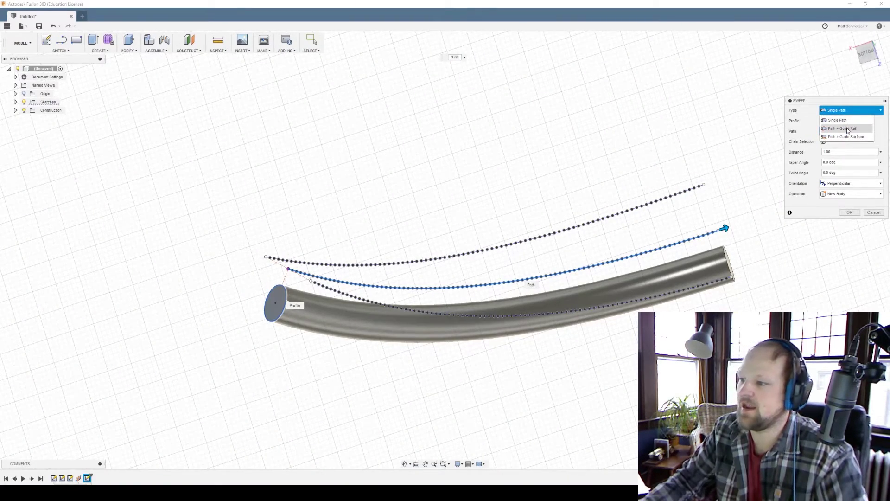
{"action": "left_click", "coordinate": [845, 128]}
{"action": "scroll", "coordinate": [363, 280], "scroll_direction": "up", "scroll_amount": 2}
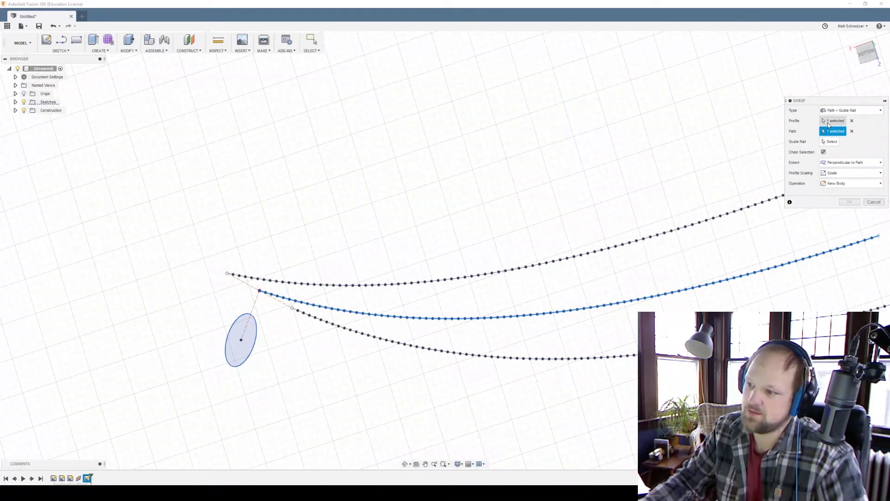
Use the lower curve as guide rail and create the swept tube body.
{"action": "left_click", "coordinate": [830, 144]}
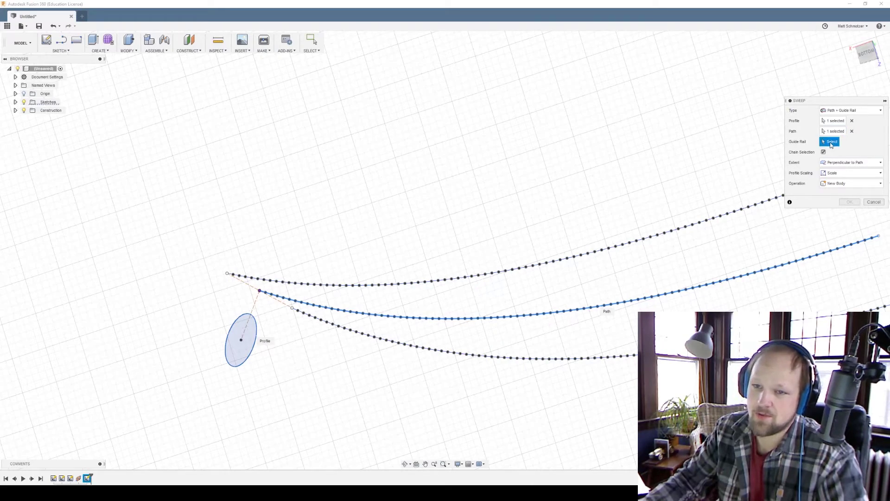
{"action": "left_click", "coordinate": [378, 340]}
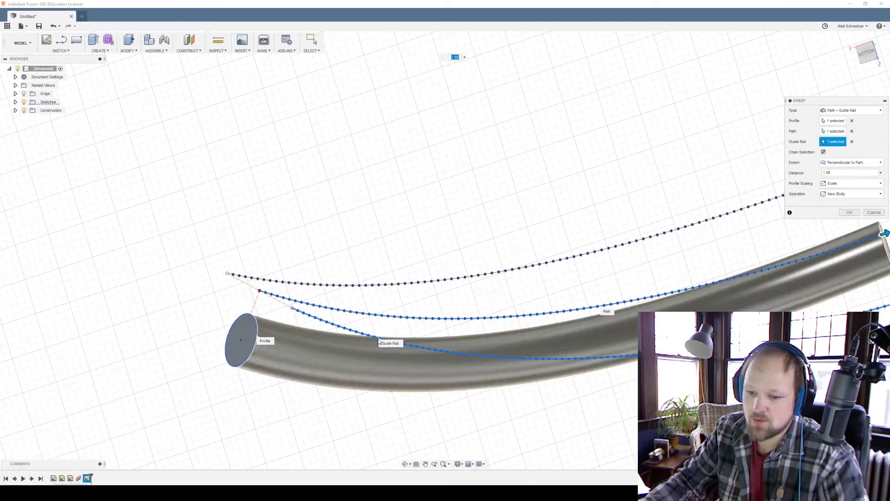
{"action": "middle_click_drag", "start_coordinate": [379, 341], "coordinate": [459, 320], "text": "shift"}
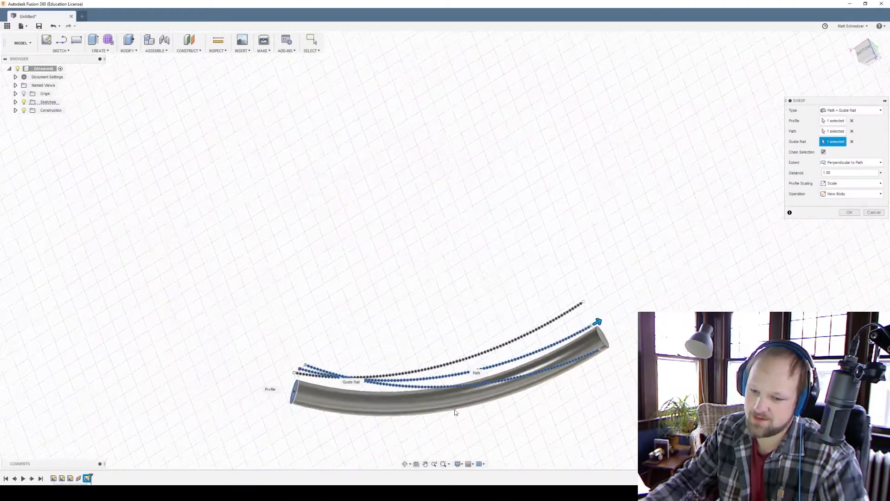
{"action": "scroll", "coordinate": [603, 278], "scroll_direction": "up", "scroll_amount": 5}
{"action": "left_click", "coordinate": [849, 212]}
Import a CSV point file as a spline with the ImportSplineCSV script.
{"action": "scroll", "coordinate": [475, 372], "scroll_direction": "down", "scroll_amount": 8}
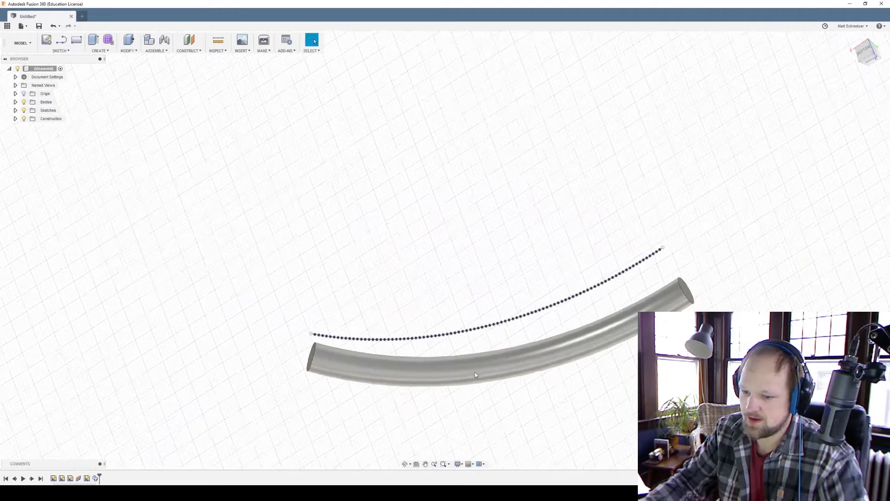
{"action": "scroll", "coordinate": [471, 414], "scroll_direction": "up", "scroll_amount": 3}
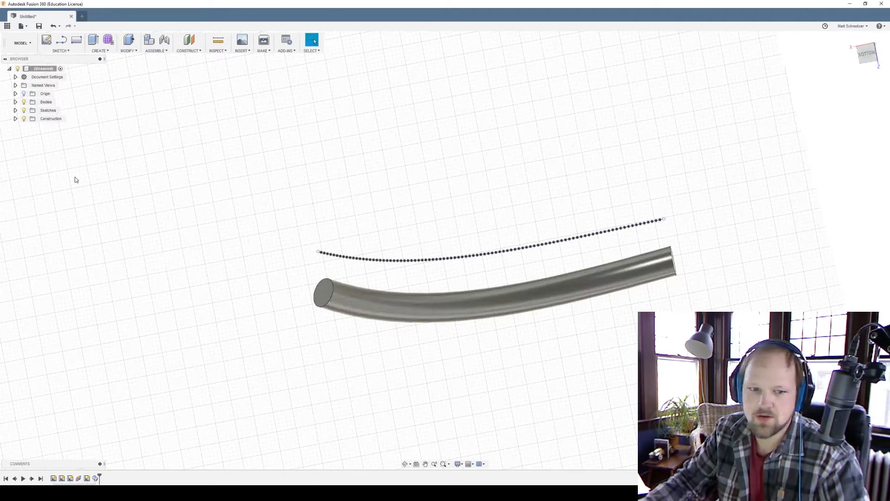
{"action": "left_click", "coordinate": [284, 50]}
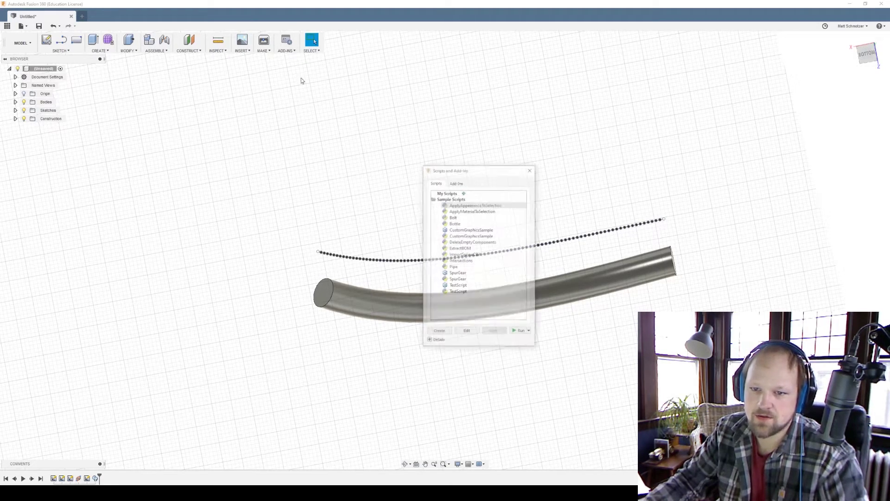
{"action": "left_click", "coordinate": [521, 334]}
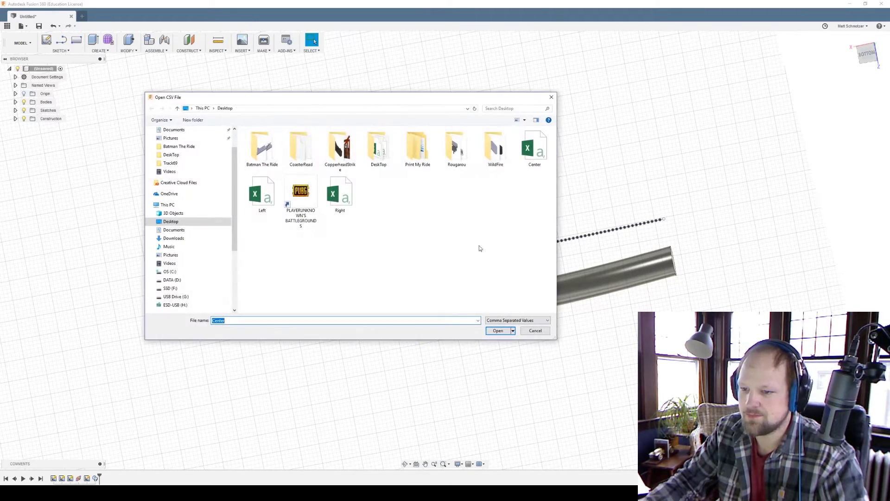
{"action": "left_click", "coordinate": [502, 334]}
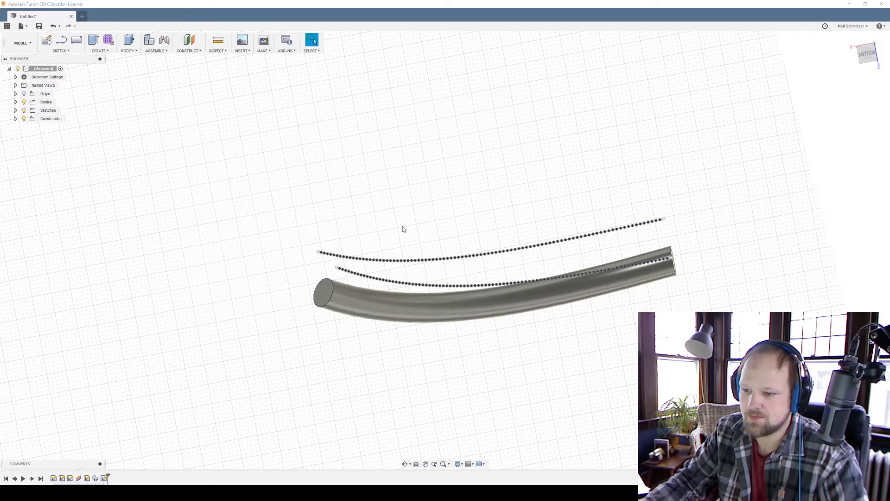
Import the Right CSV file as another spline beside the tube.
{"action": "left_click", "coordinate": [288, 47]}
{"action": "left_click", "coordinate": [477, 256]}
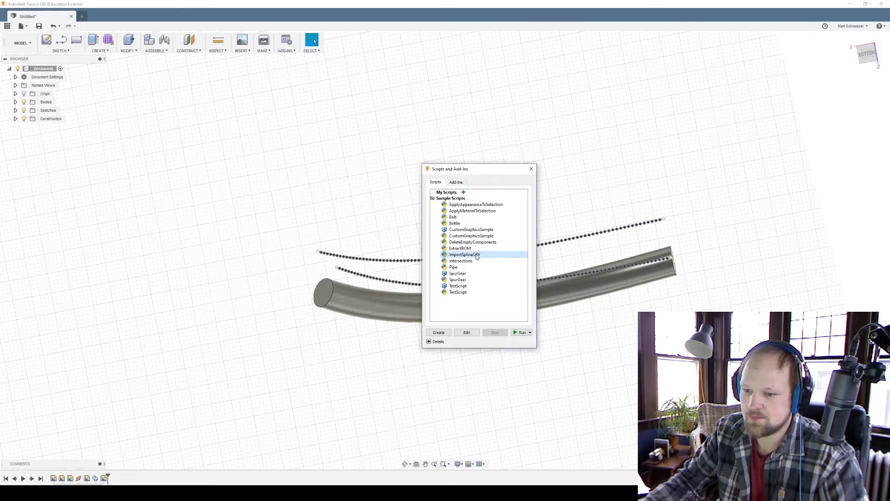
{"action": "left_click", "coordinate": [520, 333]}
{"action": "left_click", "coordinate": [497, 331]}
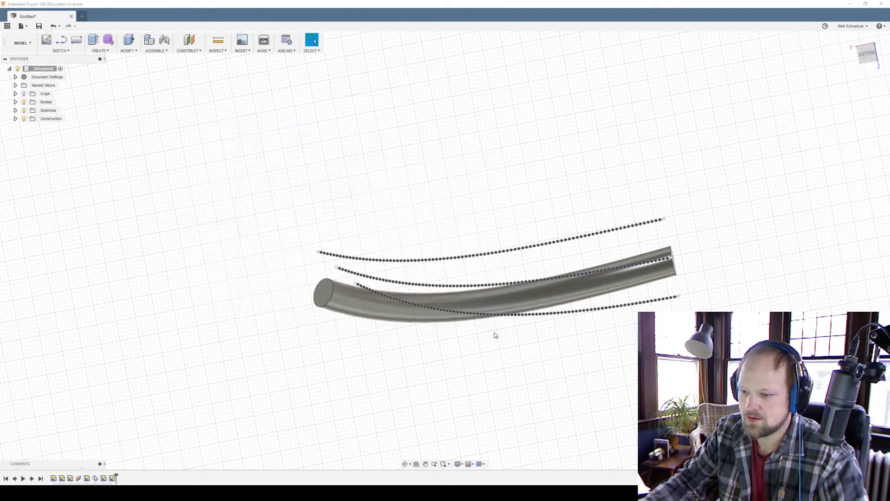
{"action": "middle_click_drag", "start_coordinate": [415, 212], "coordinate": [390, 314], "text": "shift"}
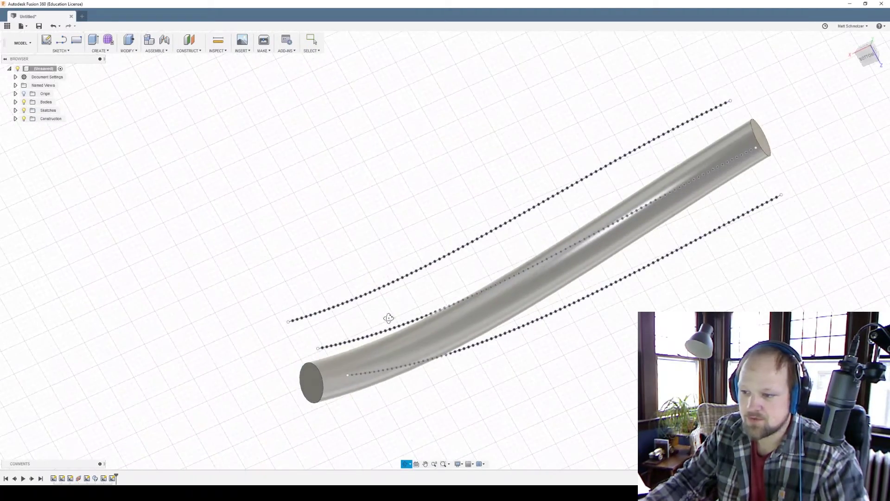
Create a thin pipe along the upper side curve.
{"action": "left_click", "coordinate": [103, 51]}
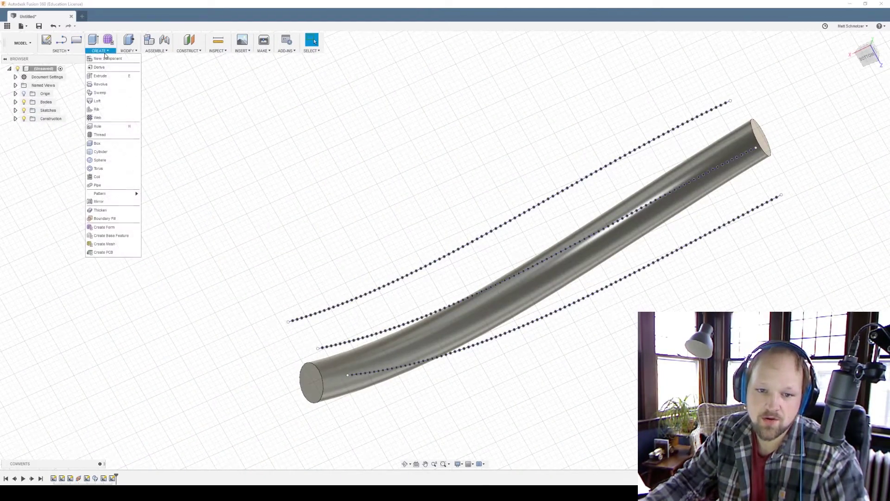
{"action": "left_click", "coordinate": [100, 185]}
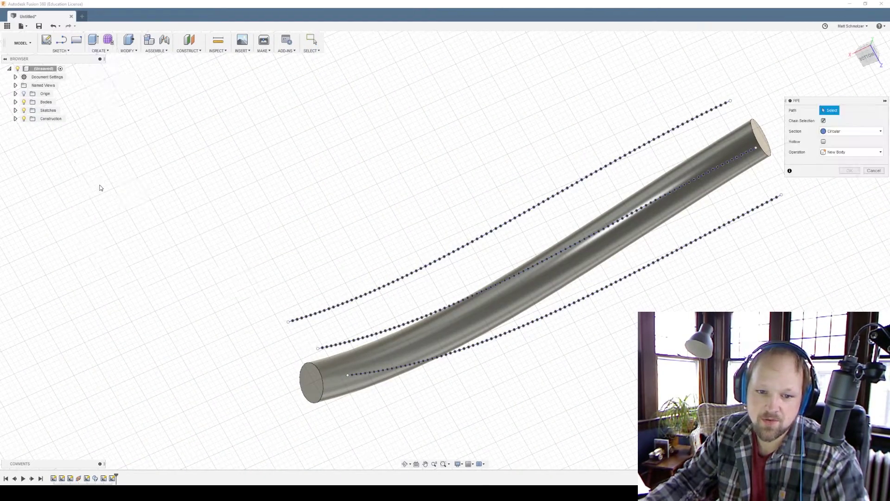
{"action": "left_click", "coordinate": [436, 265]}
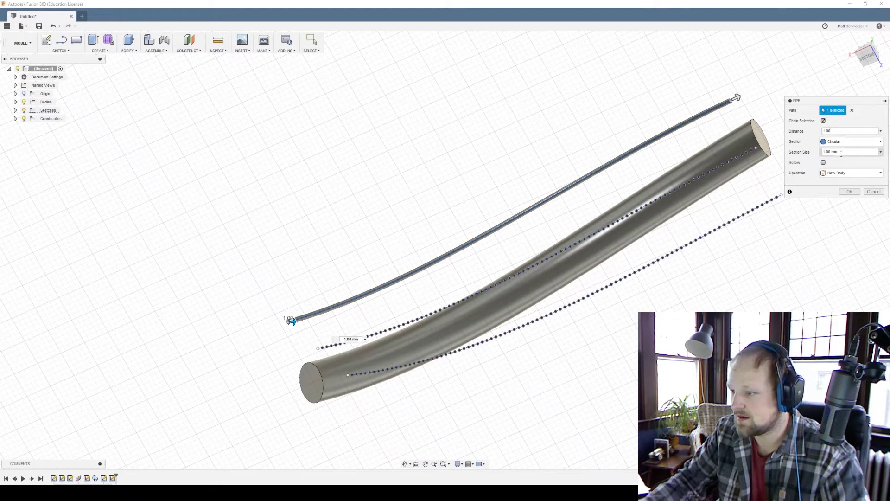
{"action": "key", "text": "Return"}
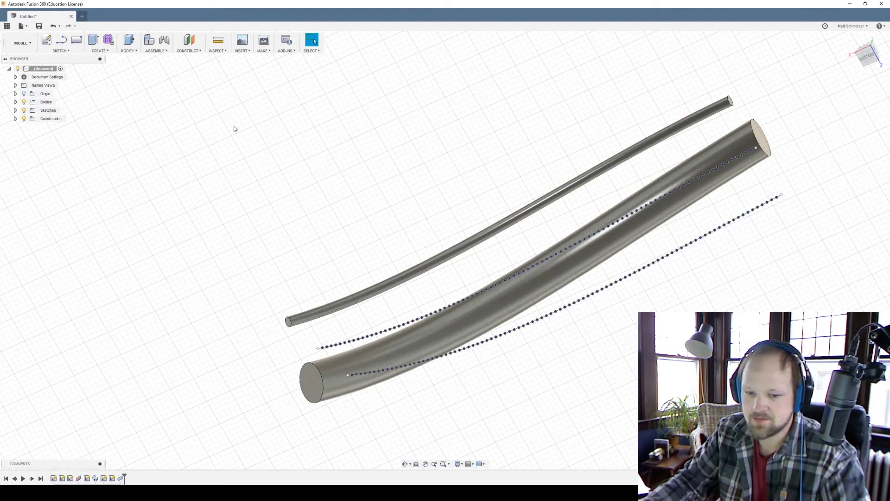
Create a second pipe along the lower side curve.
{"action": "left_click", "coordinate": [103, 50]}
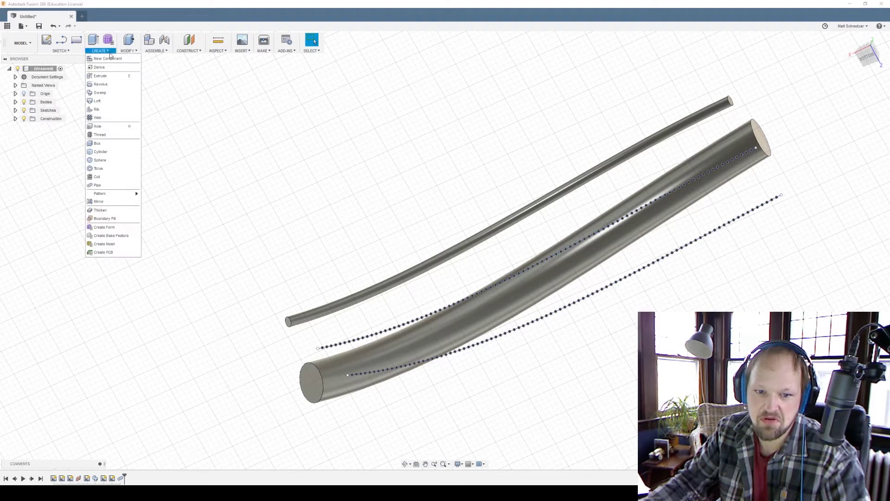
{"action": "left_click", "coordinate": [109, 185]}
{"action": "left_click", "coordinate": [517, 330]}
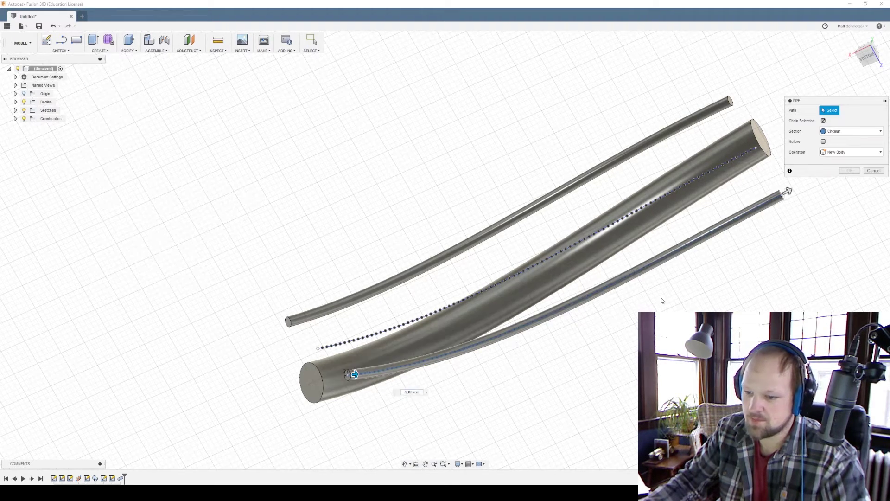
{"action": "left_click", "coordinate": [849, 192]}
{"action": "middle_click_drag", "start_coordinate": [538, 262], "coordinate": [530, 396], "text": "shift"}
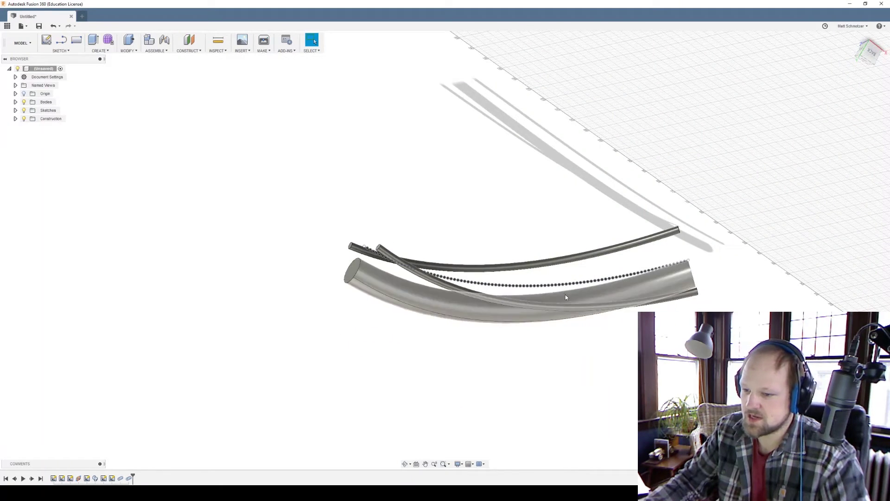
{"action": "middle_click_drag", "start_coordinate": [519, 261], "coordinate": [548, 371], "text": "shift"}
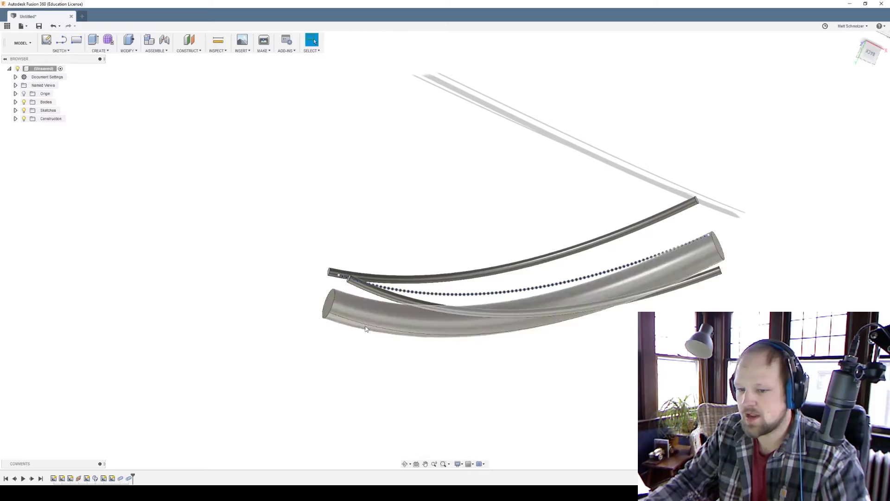
{"action": "middle_click_drag", "start_coordinate": [396, 313], "coordinate": [514, 350], "text": "shift"}
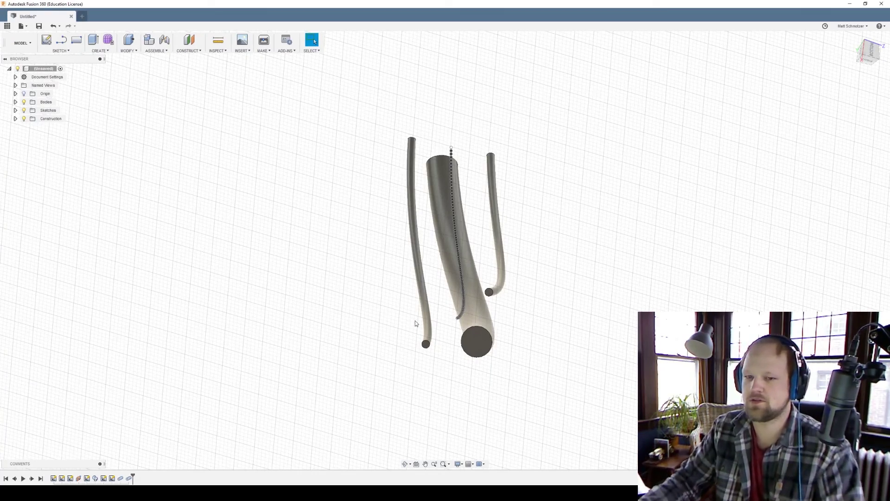
{"action": "middle_click_drag", "start_coordinate": [416, 321], "coordinate": [723, 327], "text": "shift"}
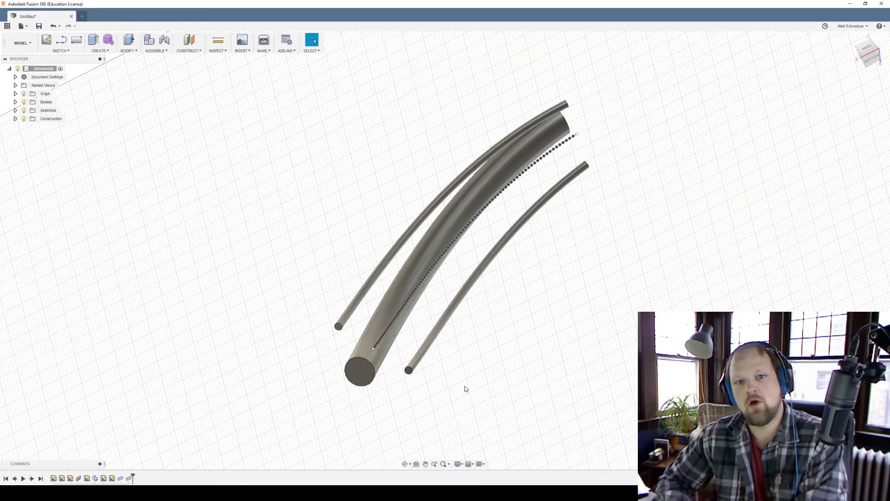